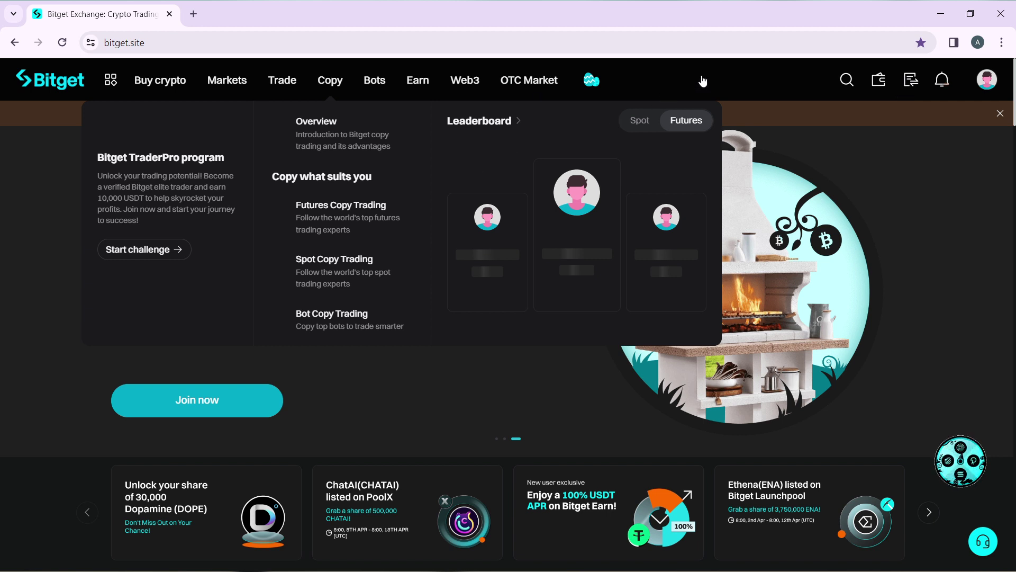
# Open the account dashboard from the profile avatar, then choose Security in the sidebar.
pyautogui.click(794, 111)
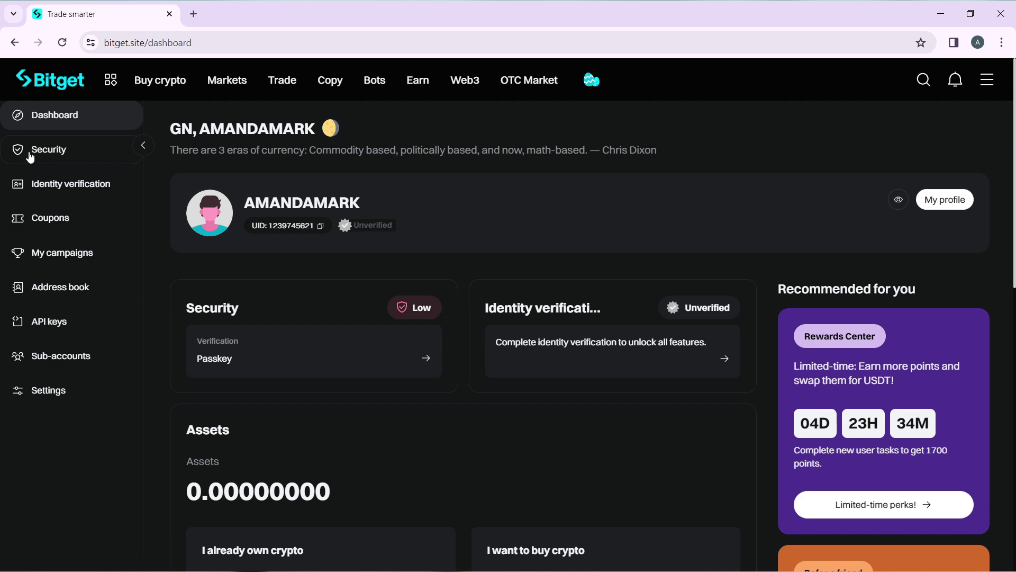
pyautogui.click(30, 157)
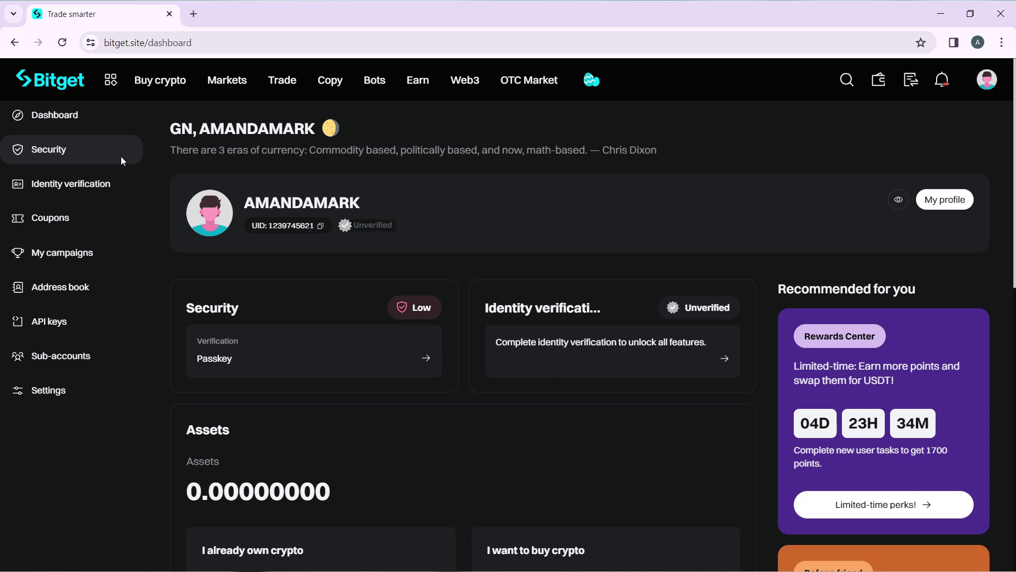
# Load the Security page showing two-factor options and close the 'Bind Google Authenticator' popup.
pyautogui.click(59, 138)
pyautogui.scroll(-1, 469, 333)
pyautogui.scroll(-2, 473, 337)
pyautogui.scroll(3, 423, 312)
pyautogui.click(132, 150)
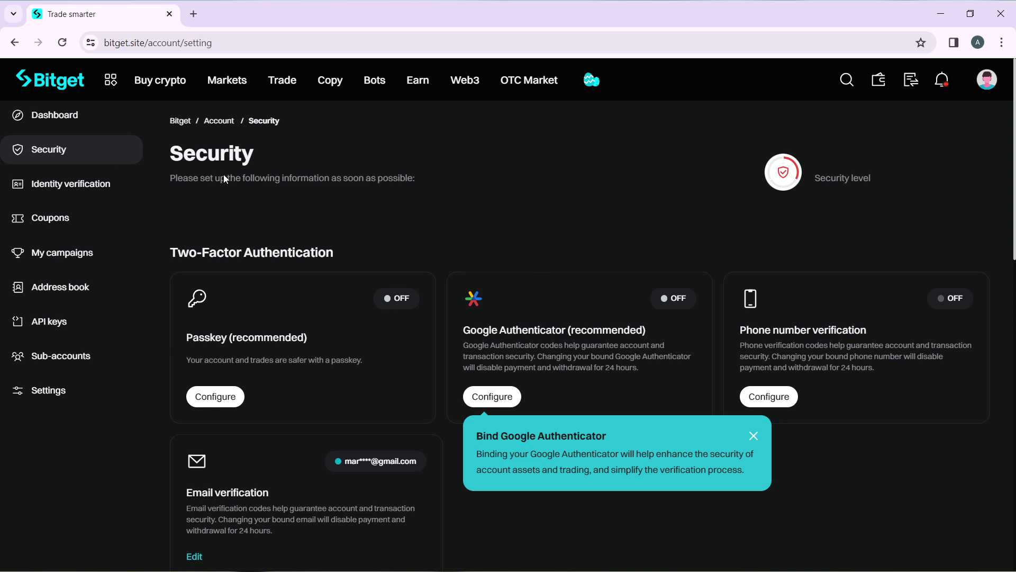
pyautogui.scroll(-1, 659, 430)
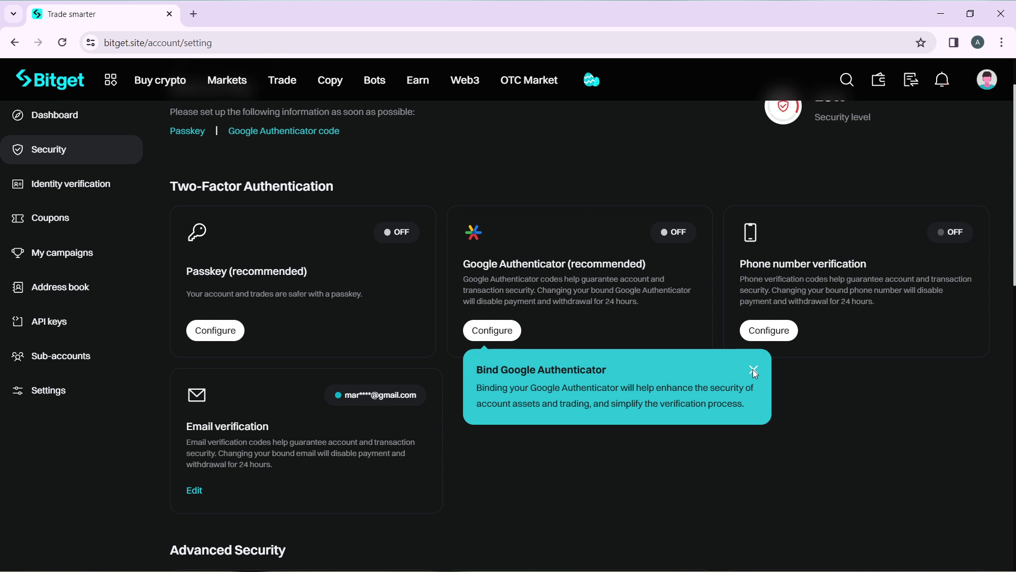
pyautogui.click(753, 369)
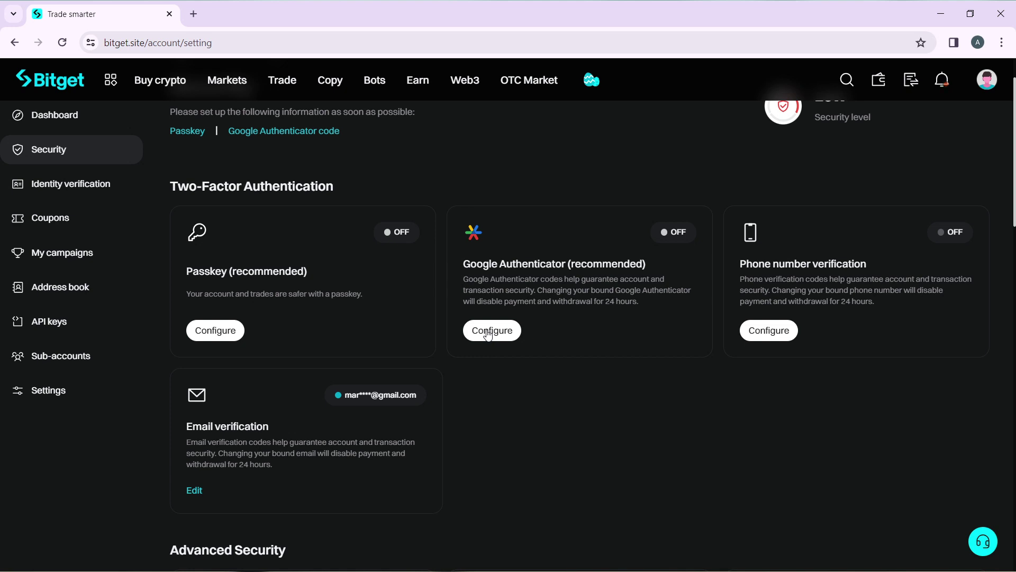
# Configure Google Authenticator and review its setup page with the QR code and backup key.
pyautogui.click(488, 334)
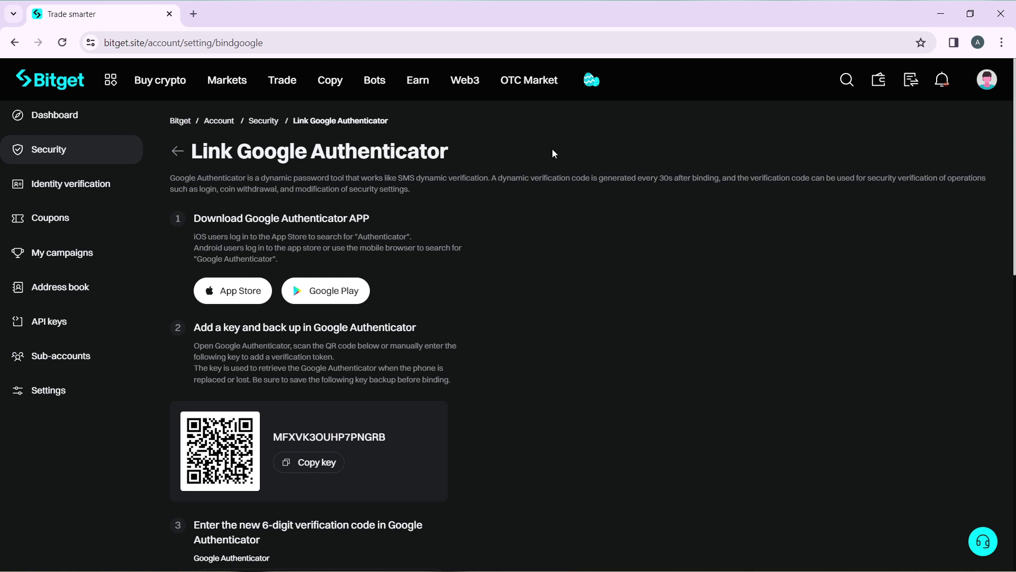
pyautogui.scroll(-3, 486, 267)
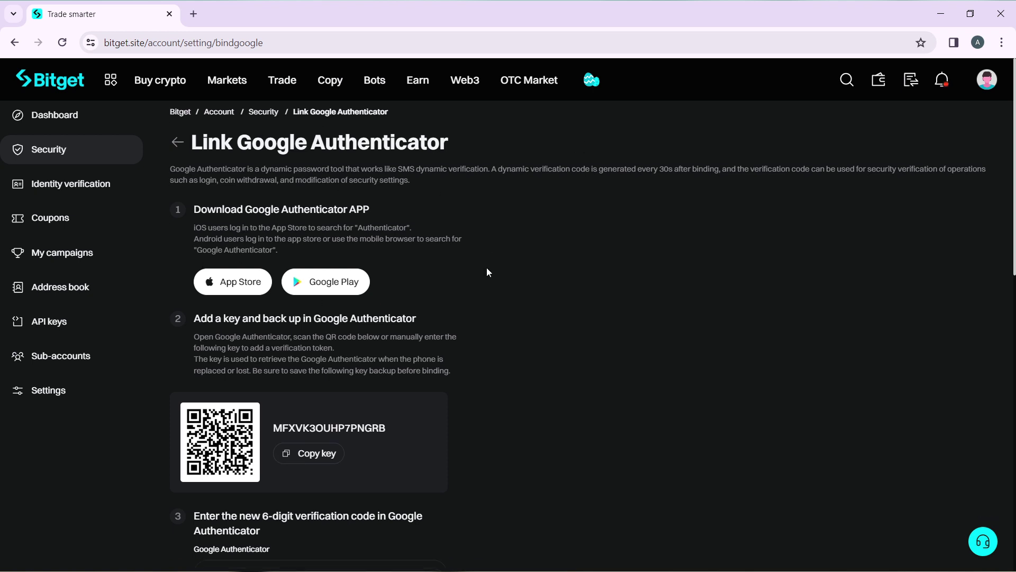
pyautogui.scroll(3, 281, 275)
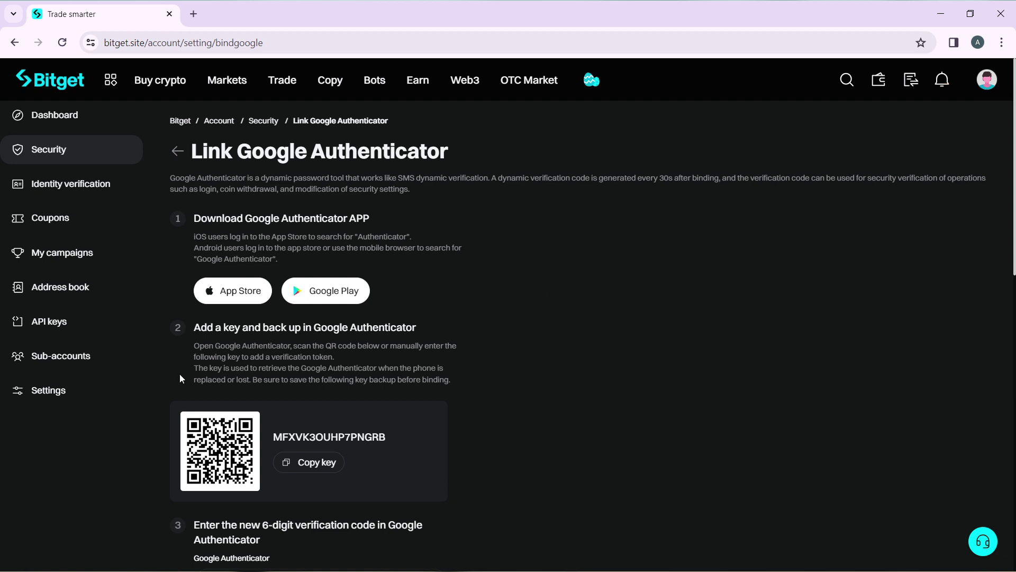
pyautogui.moveTo(325, 290)
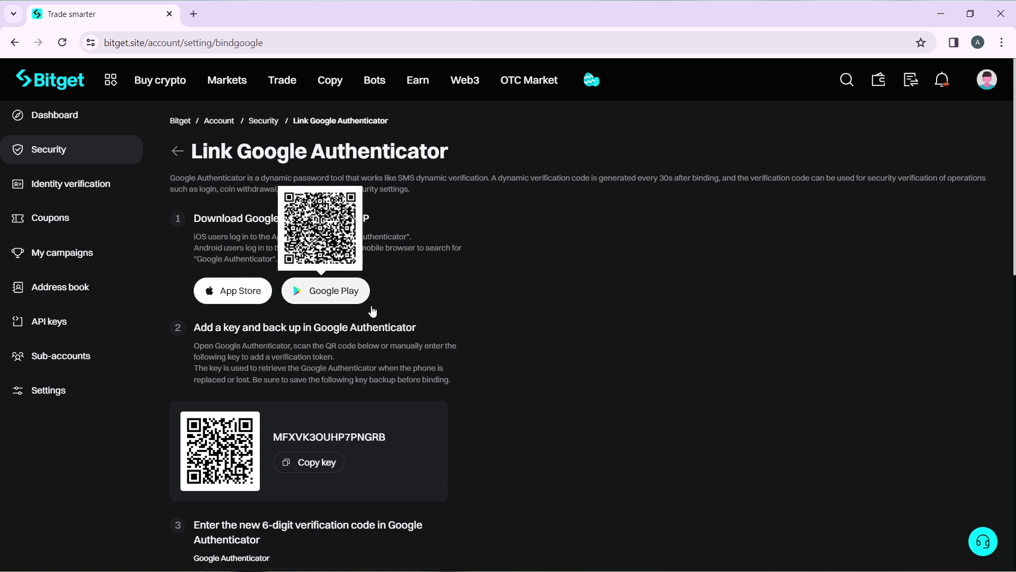
pyautogui.scroll(-1, 257, 282)
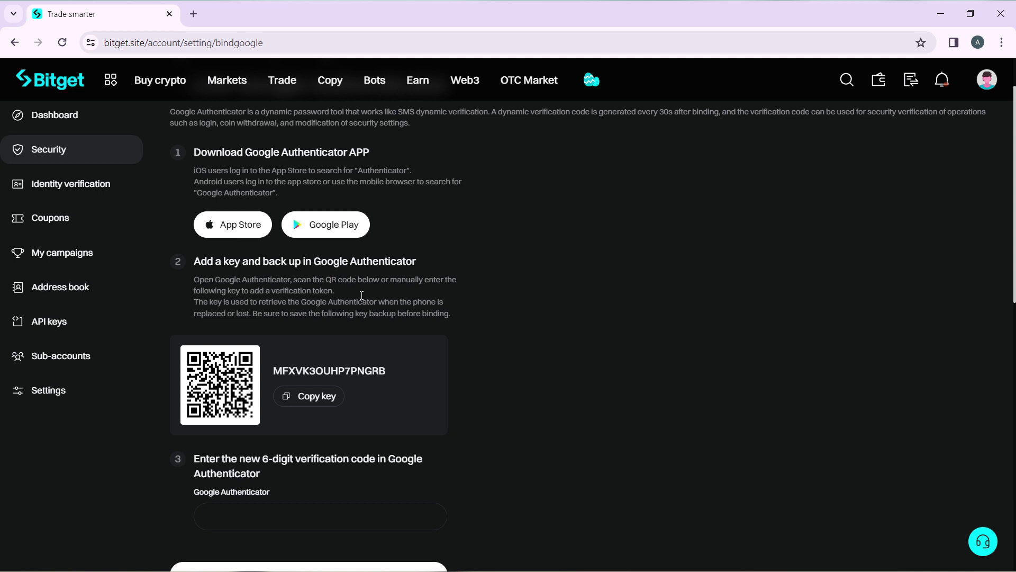
pyautogui.scroll(2, 219, 305)
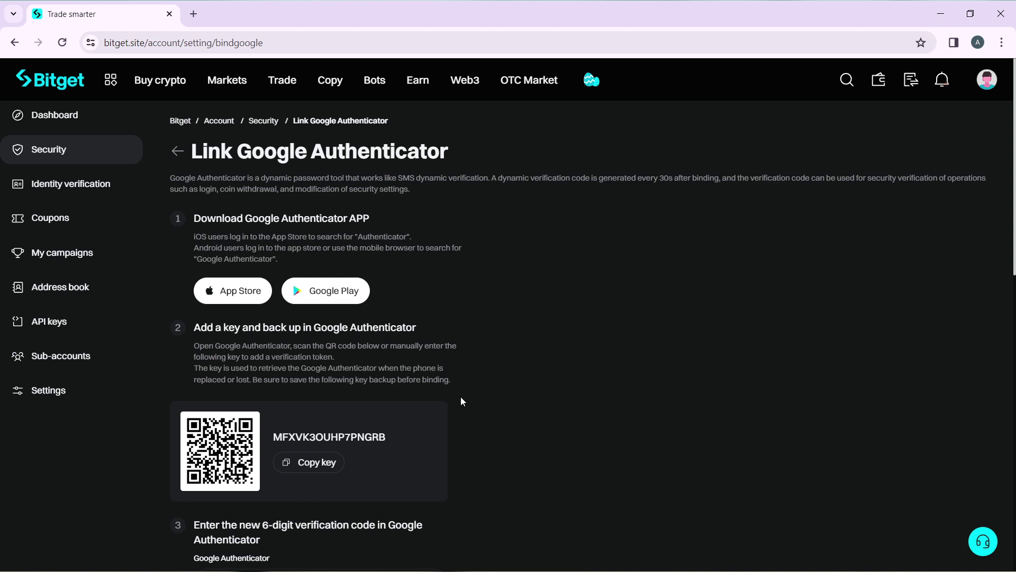
pyautogui.scroll(-1, 446, 390)
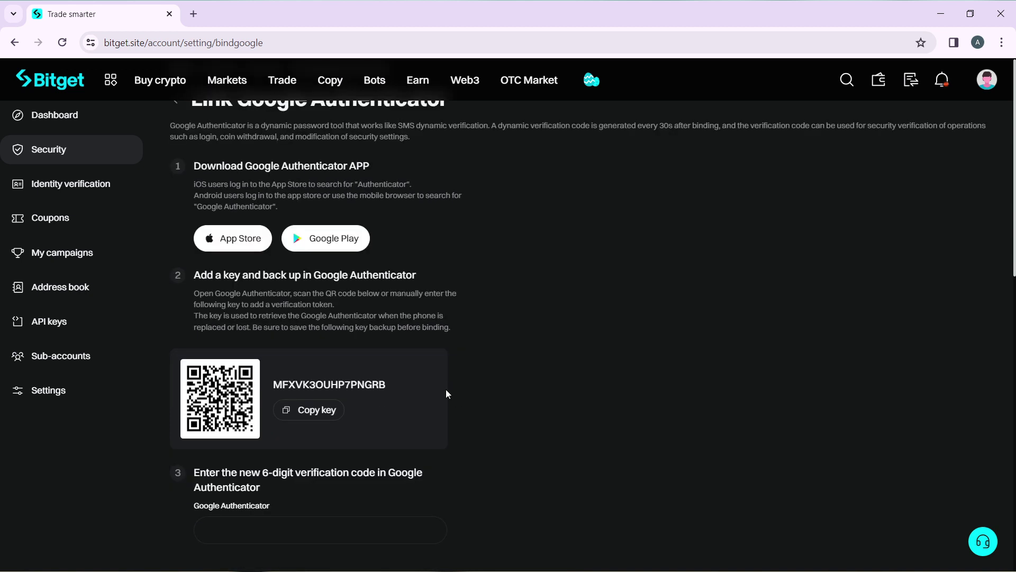
pyautogui.scroll(-2, 445, 390)
pyautogui.scroll(-5, 204, 338)
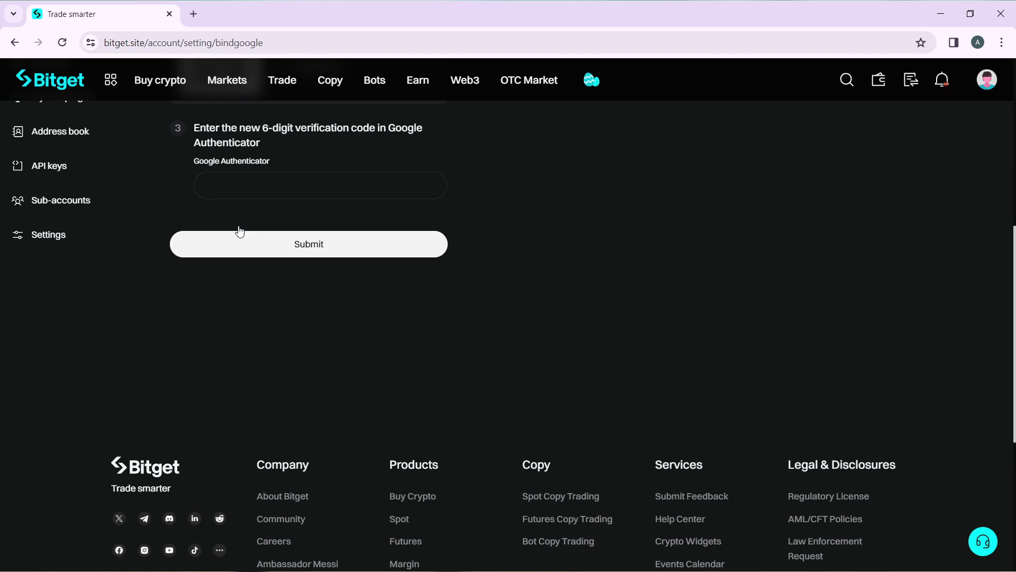
pyautogui.scroll(1, 491, 468)
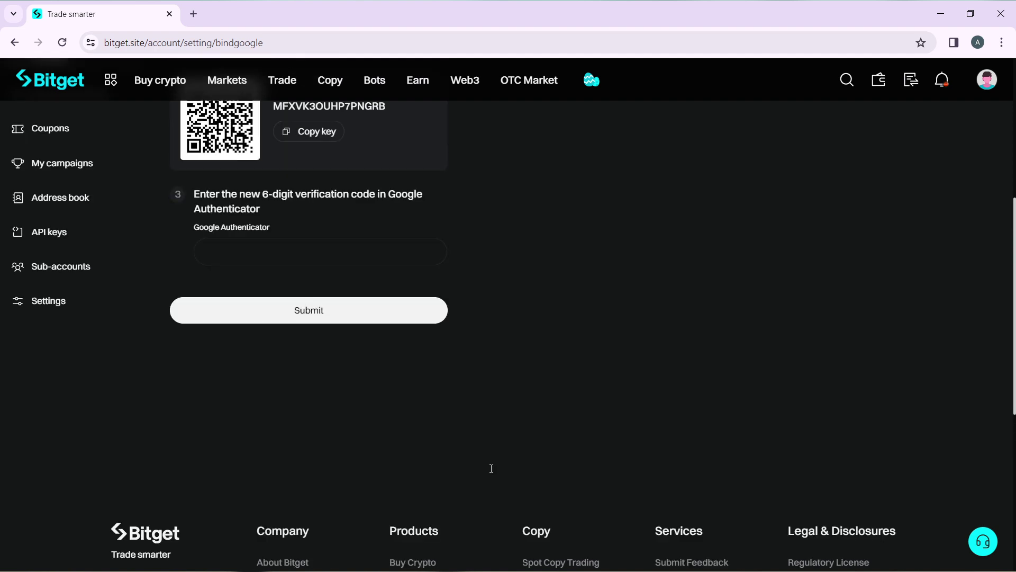